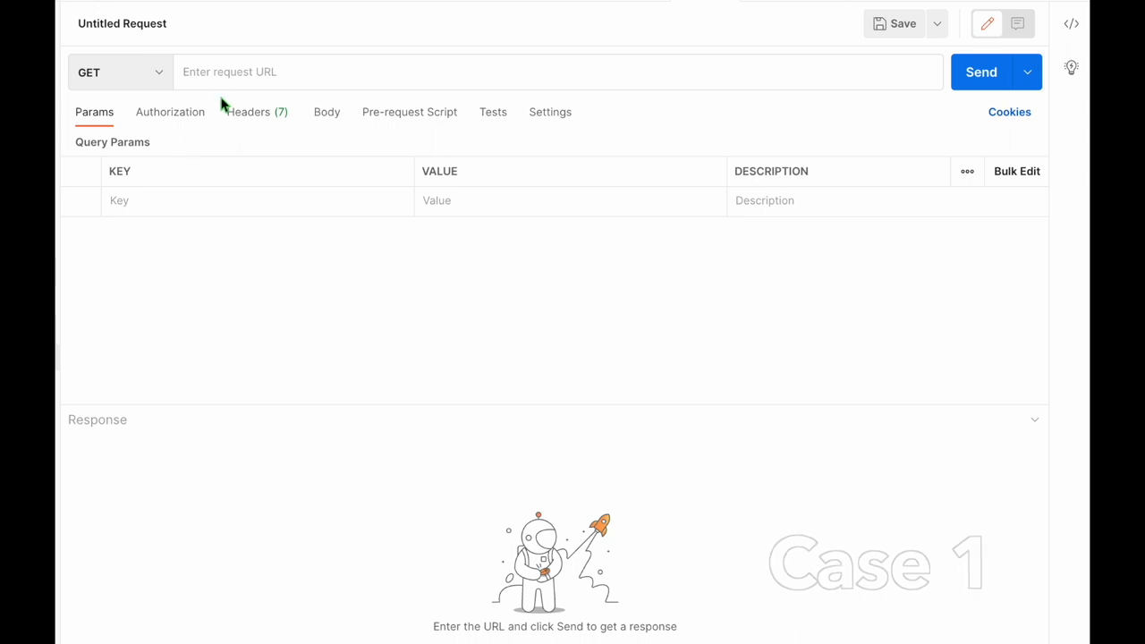
Send POST to 65.2.173.157:8072/api and select the returned IP 10.0.3.122 and hostname.
{"action": "left_click", "coordinate": [160, 74]}
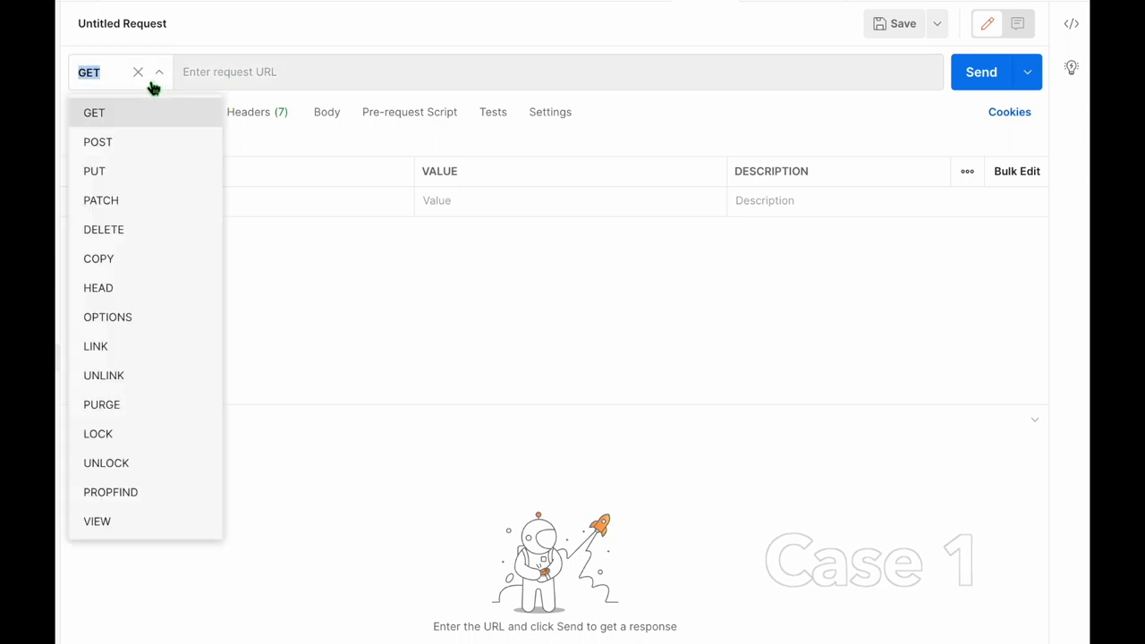
{"action": "left_click", "coordinate": [97, 141]}
{"action": "left_click", "coordinate": [221, 70]}
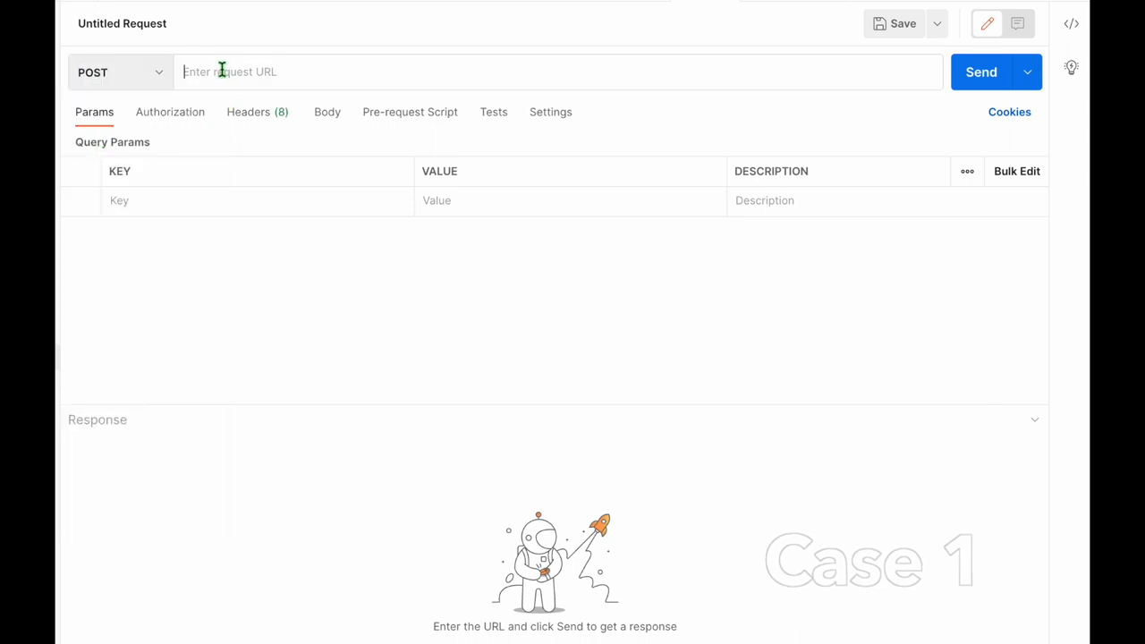
{"action": "type", "text": "http://65.2.173.157:8072/api"}
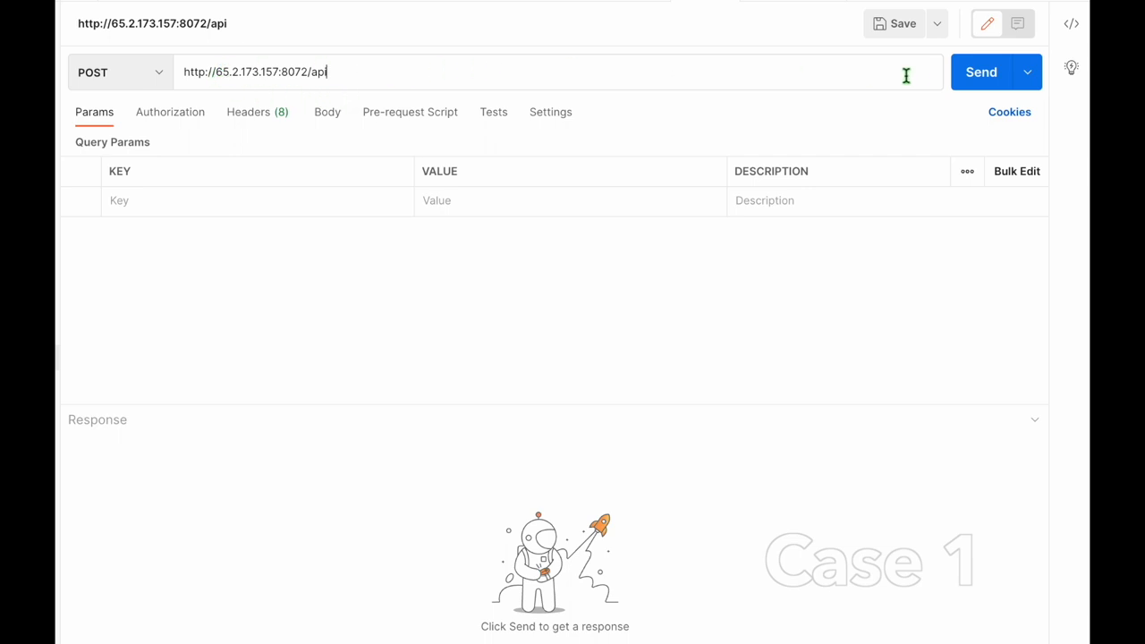
{"action": "left_click", "coordinate": [971, 76]}
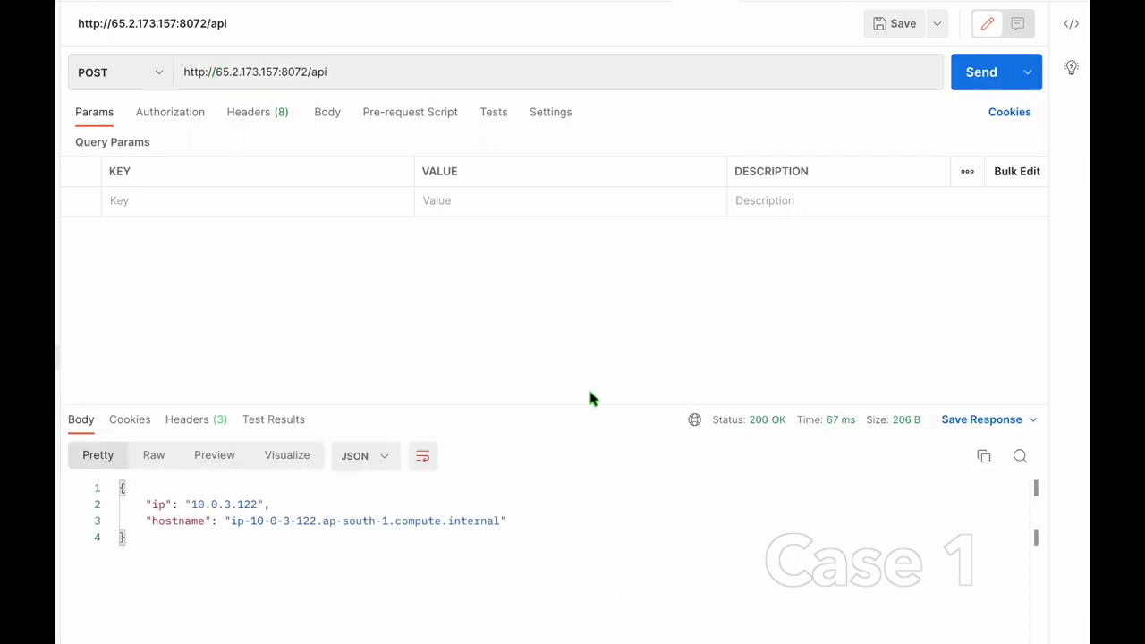
{"action": "left_click_drag", "start_coordinate": [127, 537], "coordinate": [116, 504]}
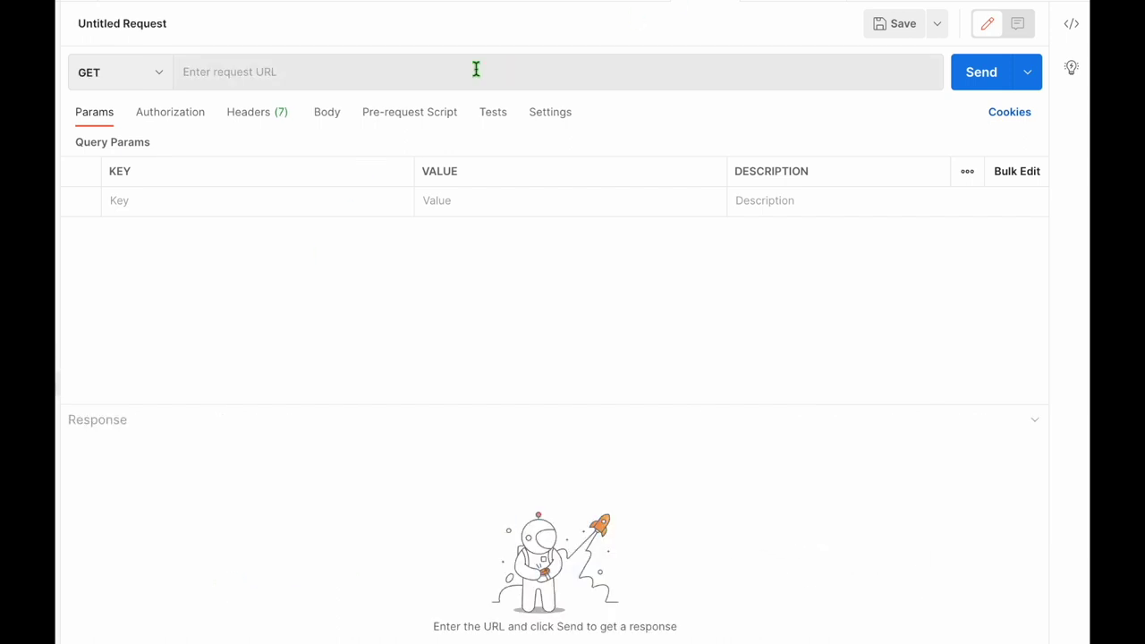
{"action": "left_click", "coordinate": [476, 70]}
Send POST to hw-proxy.us-e2.cloudhub.io and select the 200 OK JSON with IP 10.0.3.122.
{"action": "type", "text": "http://hw-proxy.us-e2.cloudhub.io"}
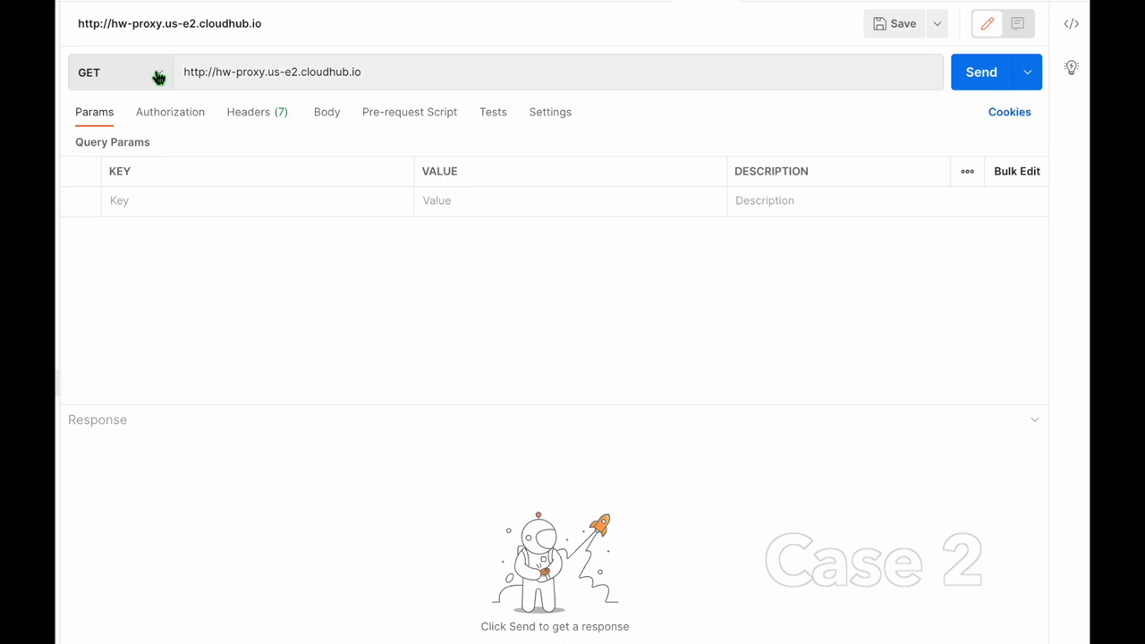
{"action": "left_click", "coordinate": [158, 76]}
{"action": "left_click", "coordinate": [100, 143]}
{"action": "left_click", "coordinate": [982, 71]}
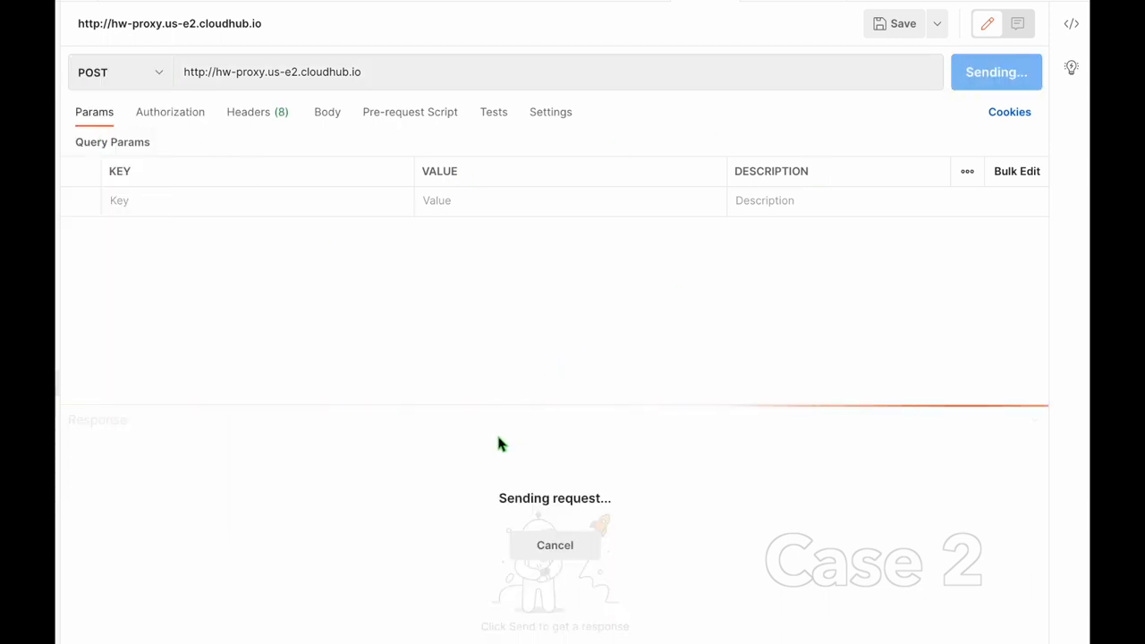
{"action": "left_click", "coordinate": [181, 549]}
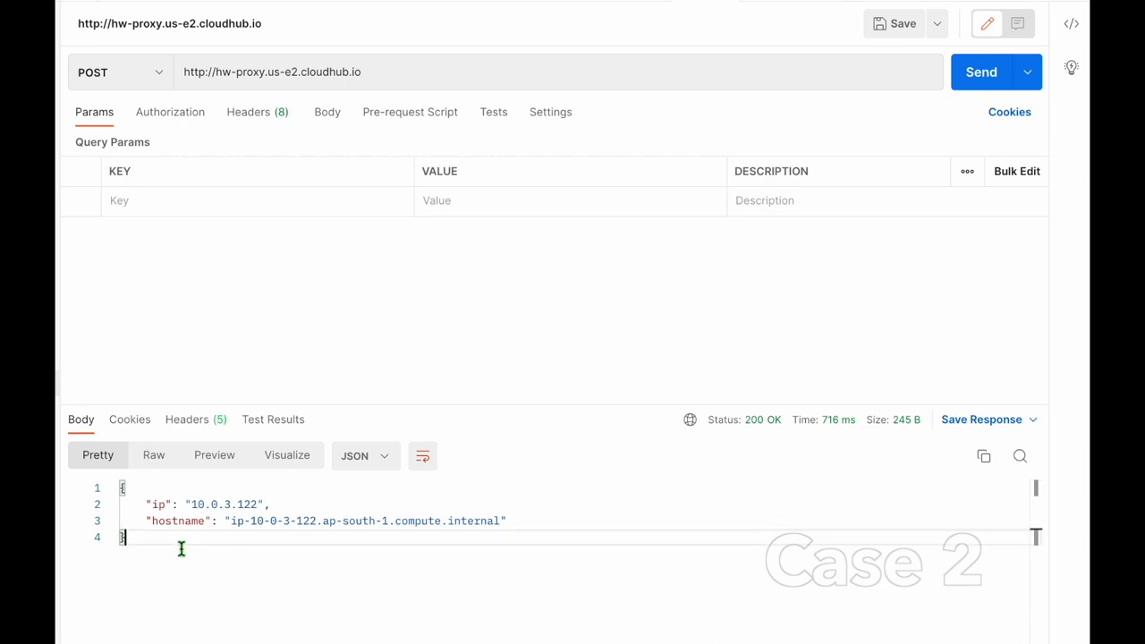
{"action": "left_click_drag", "start_coordinate": [180, 548], "coordinate": [120, 488]}
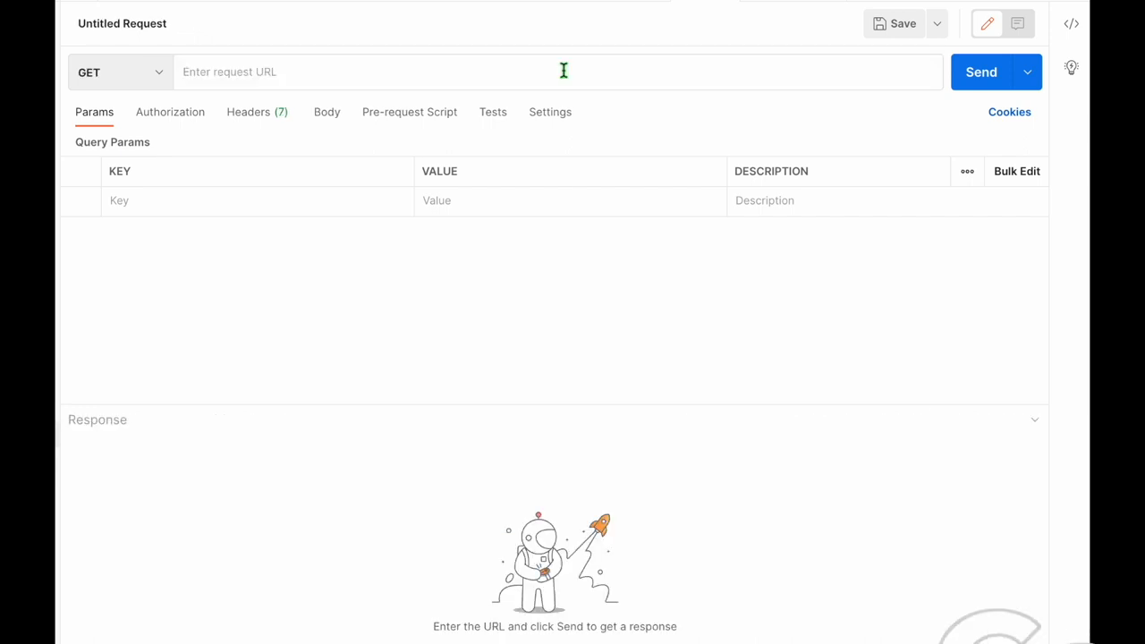
Send POST to 13.234.246.244:8072/api and select the 200 OK JSON with IP 10.0.10.151.
{"action": "left_click", "coordinate": [159, 72]}
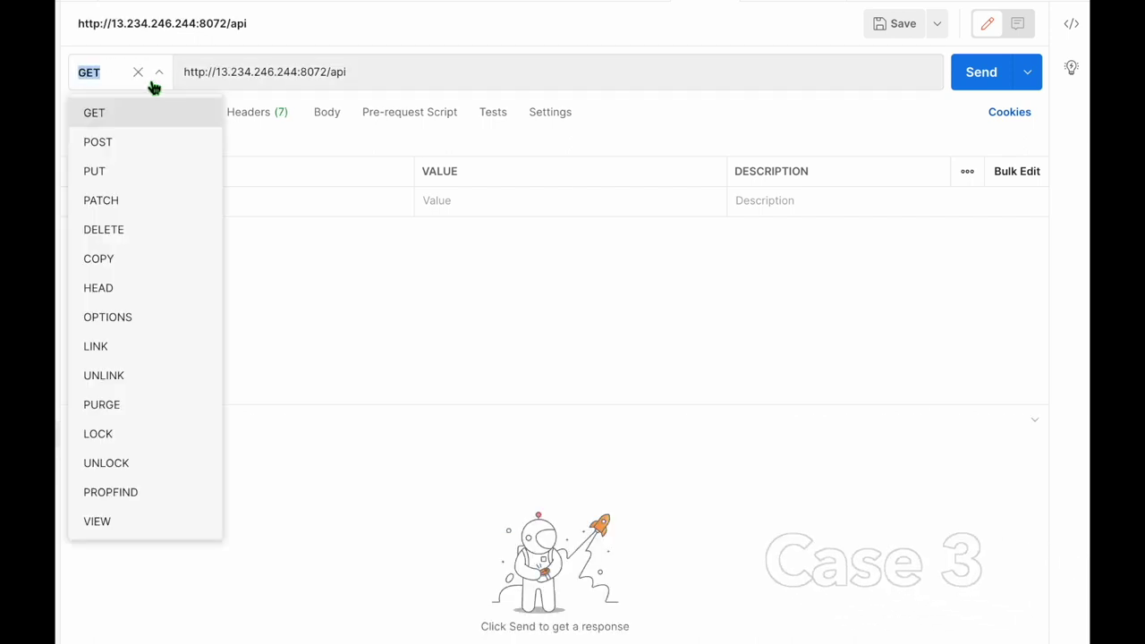
{"action": "left_click", "coordinate": [101, 140]}
{"action": "left_click", "coordinate": [976, 72]}
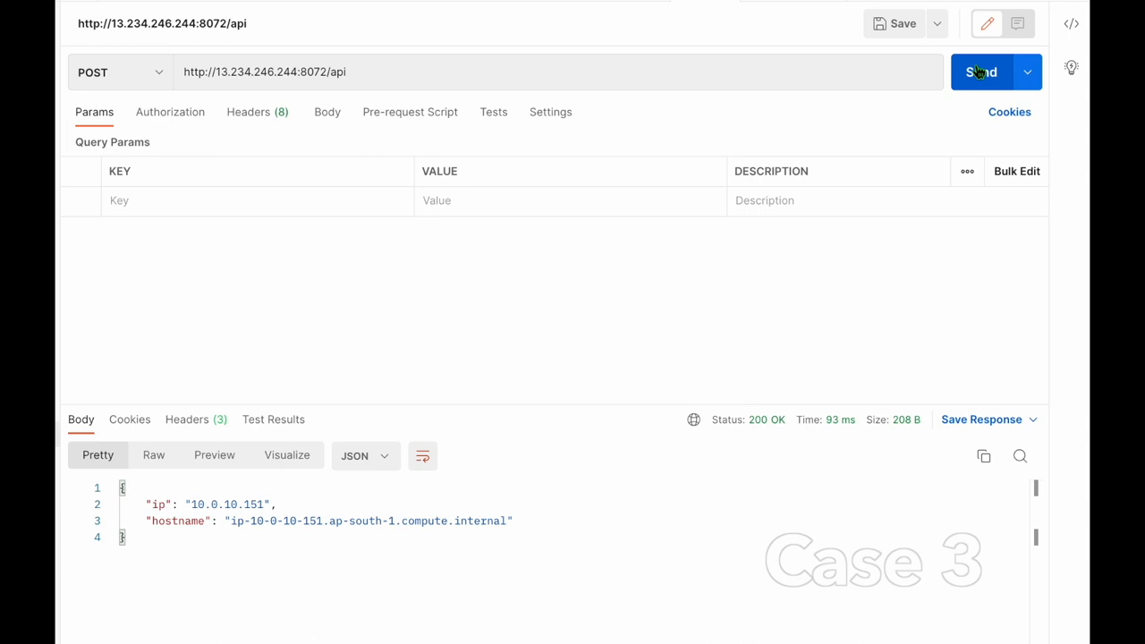
{"action": "left_click_drag", "start_coordinate": [134, 539], "coordinate": [118, 488]}
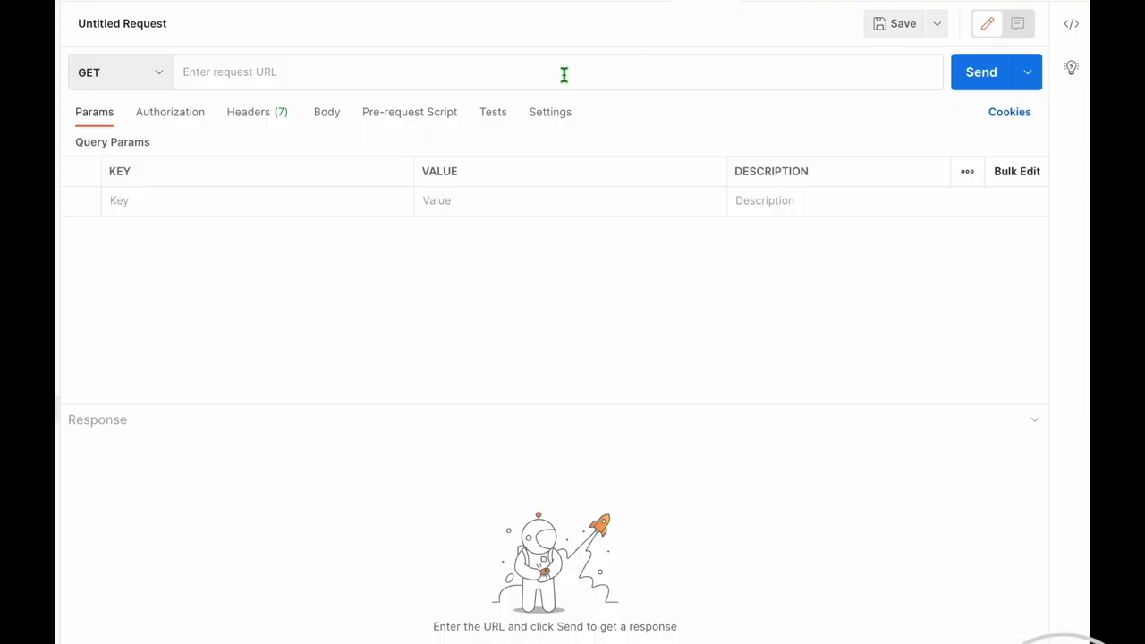
{"action": "left_click", "coordinate": [564, 74]}
{"action": "type", "text": "http://3.6.255.213:8081/"}
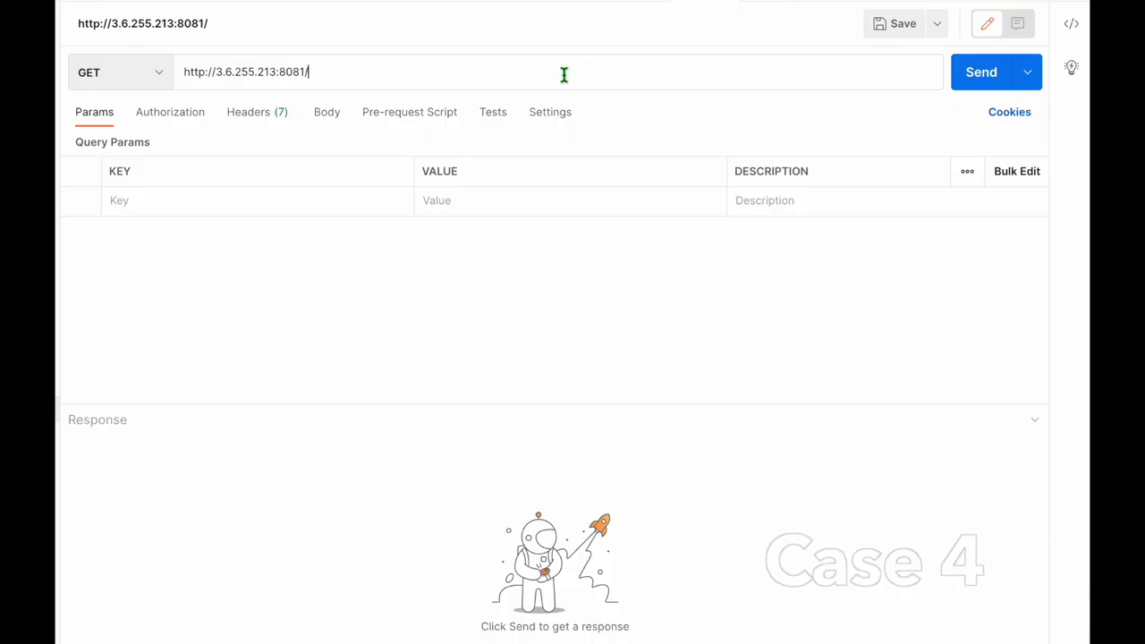
Send POST to 3.6.255.213:8081/ and select the 200 OK JSON with IP 10.0.10.151.
{"action": "left_click", "coordinate": [159, 73]}
{"action": "left_click", "coordinate": [98, 142]}
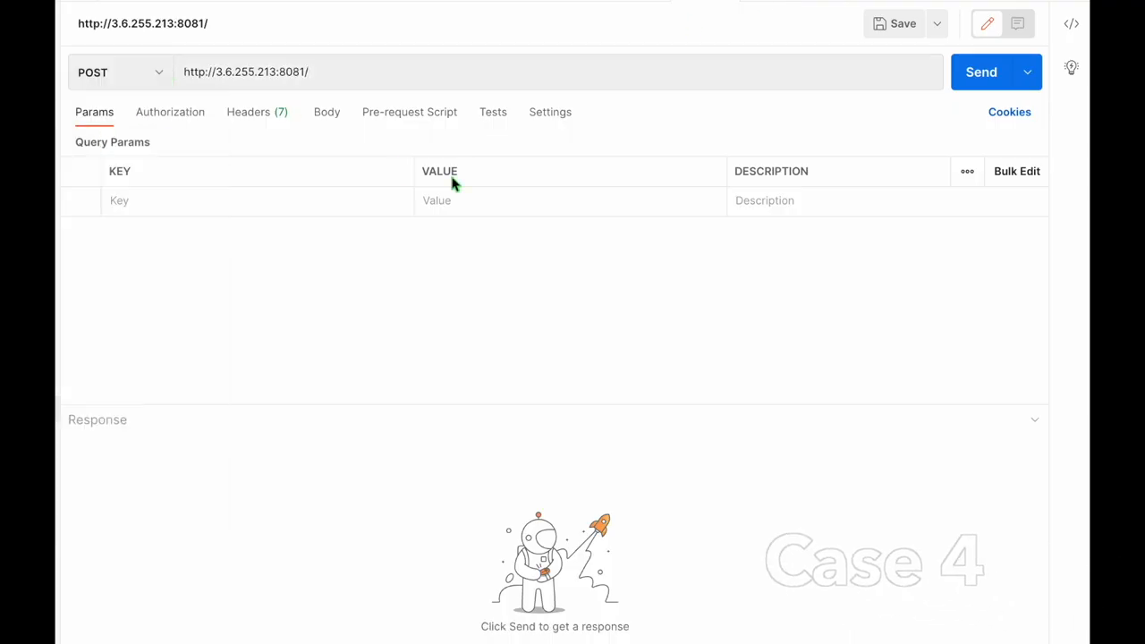
{"action": "left_click", "coordinate": [978, 73]}
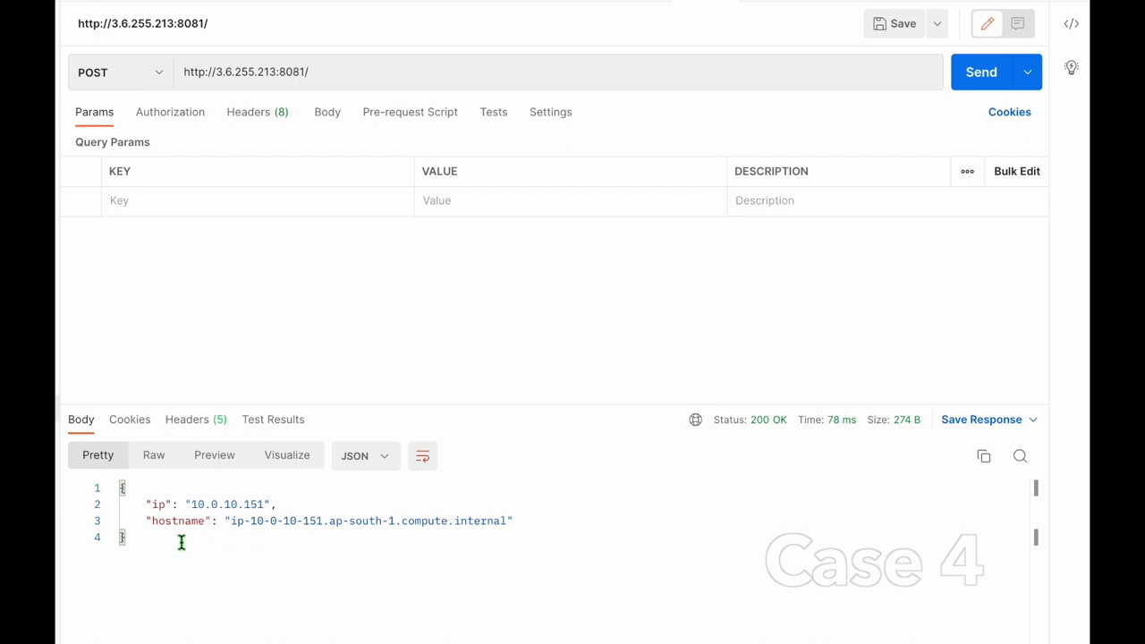
{"action": "left_click_drag", "start_coordinate": [134, 538], "coordinate": [118, 489]}
{"action": "left_click", "coordinate": [192, 586]}
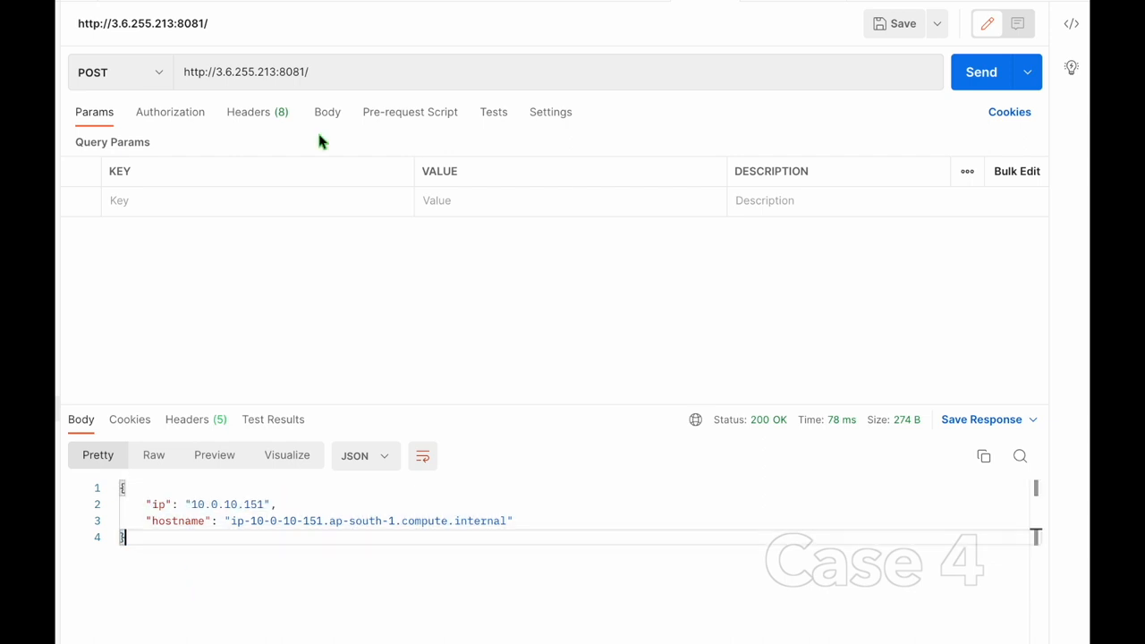